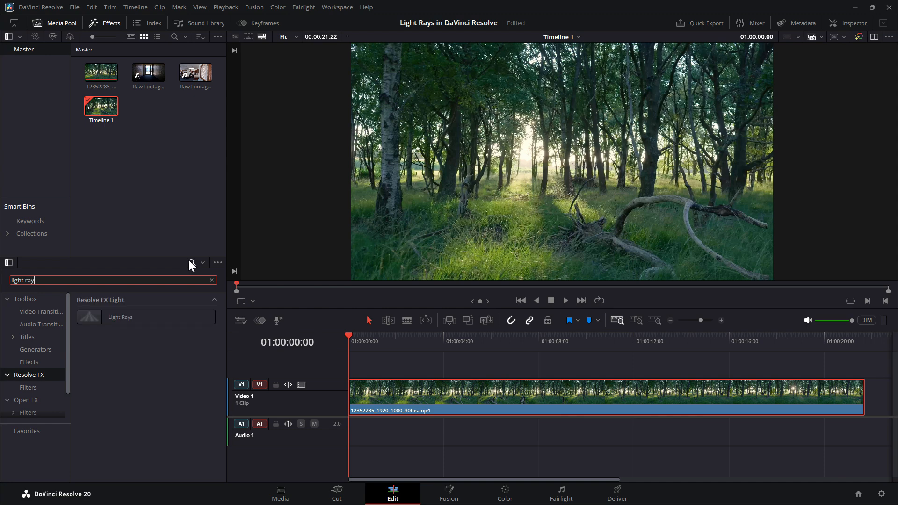
Apply the Light Rays effect to the forest clip on Video 1 and show the effect's settings
{"action": "left_click_drag", "start_coordinate": [128, 317], "coordinate": [425, 397]}
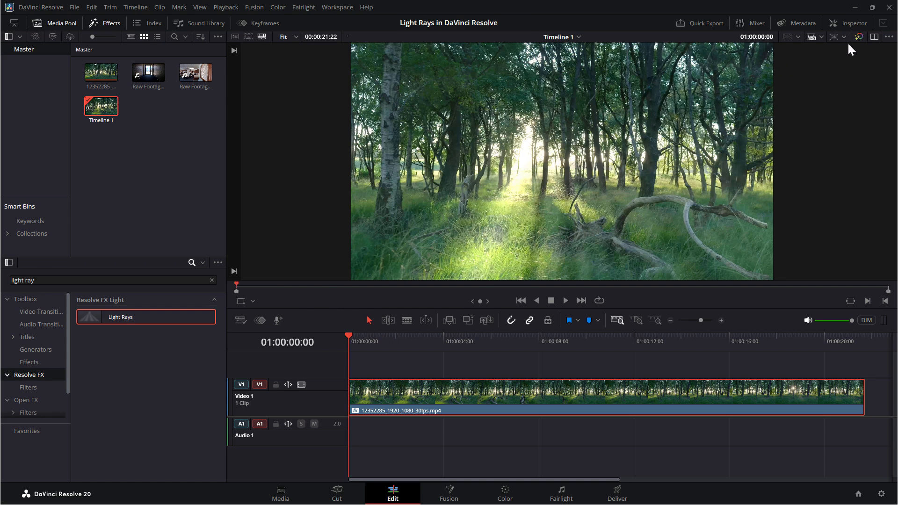
{"action": "left_click", "coordinate": [852, 24]}
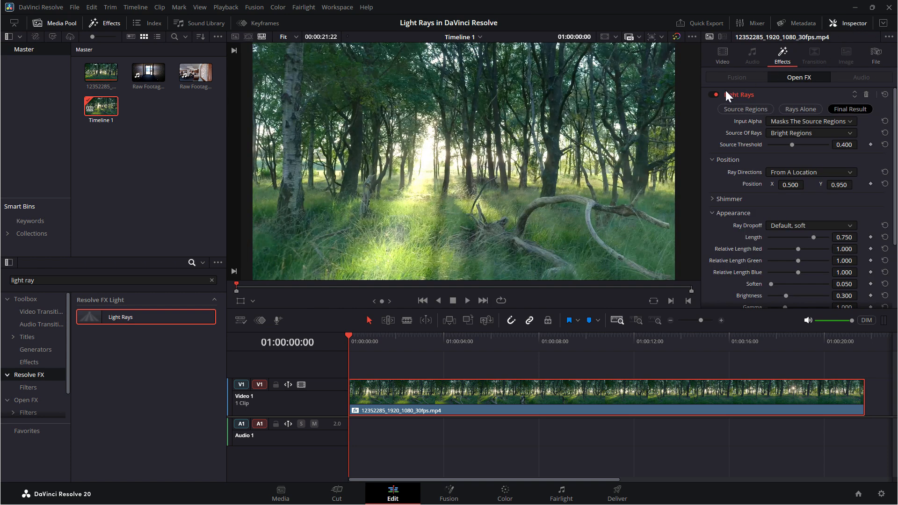
Compare the clip with Light Rays off and on, and preview its Source Regions, Rays Alone and Final Result outputs
{"action": "left_click", "coordinate": [711, 94]}
{"action": "left_click", "coordinate": [712, 95]}
{"action": "left_click", "coordinate": [711, 94]}
{"action": "left_click", "coordinate": [711, 94]}
{"action": "left_click", "coordinate": [740, 108]}
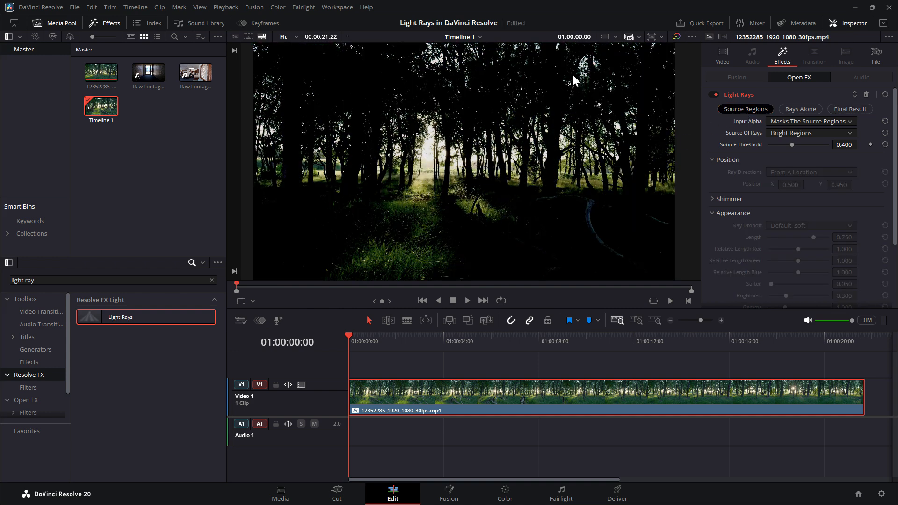
{"action": "left_click", "coordinate": [793, 108]}
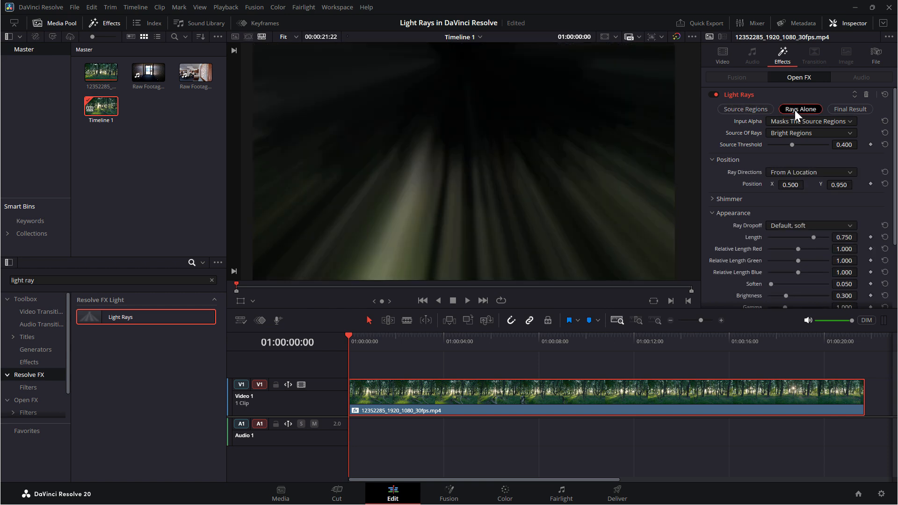
{"action": "left_click", "coordinate": [838, 110]}
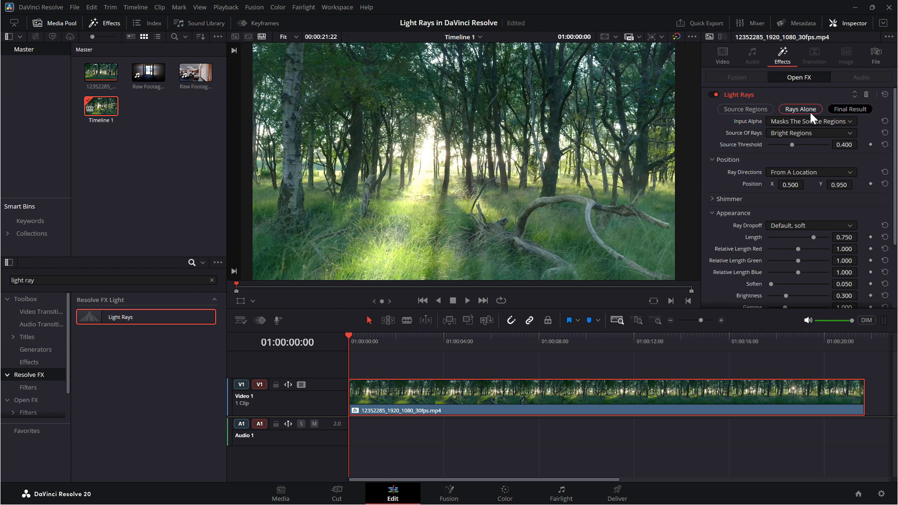
Set the Source Threshold to about 0.698 while viewing the source regions, and save the project
{"action": "left_click", "coordinate": [744, 113]}
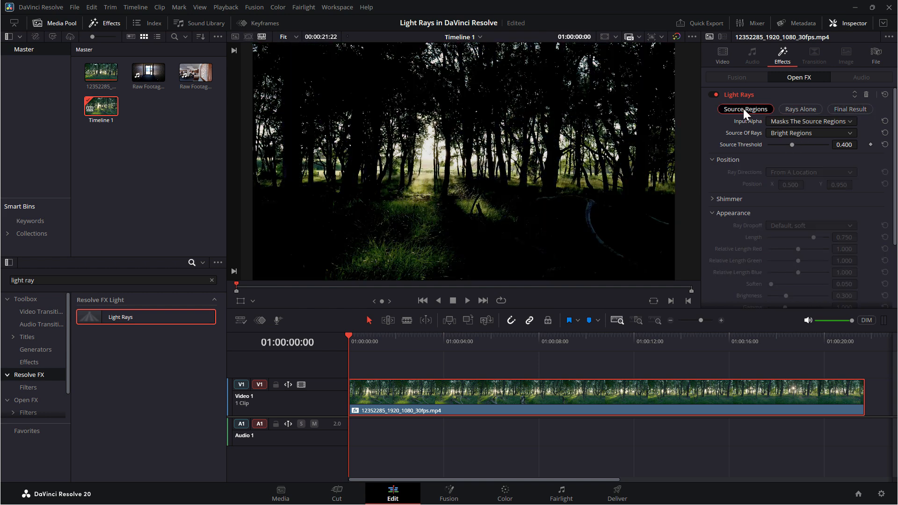
{"action": "mouse_move", "coordinate": [792, 145]}
{"action": "left_mouse_down"}
{"action": "mouse_move", "coordinate": [802, 145]}
{"action": "mouse_move", "coordinate": [768, 145]}
{"action": "mouse_move", "coordinate": [810, 142]}
{"action": "left_mouse_up"}
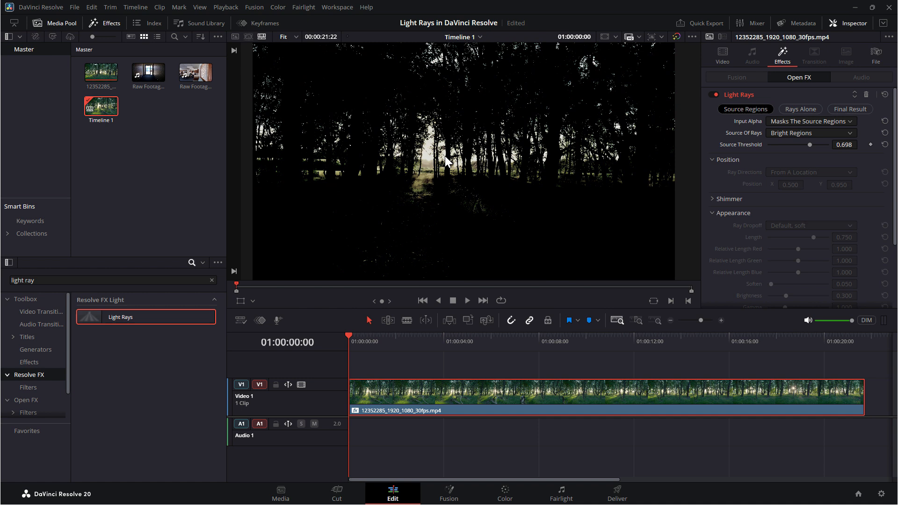
{"action": "key", "text": "ctrl+s"}
Check the rays alone, return to the final result, and set the ray position to X 0.526, Y 0.562
{"action": "left_click", "coordinate": [806, 109]}
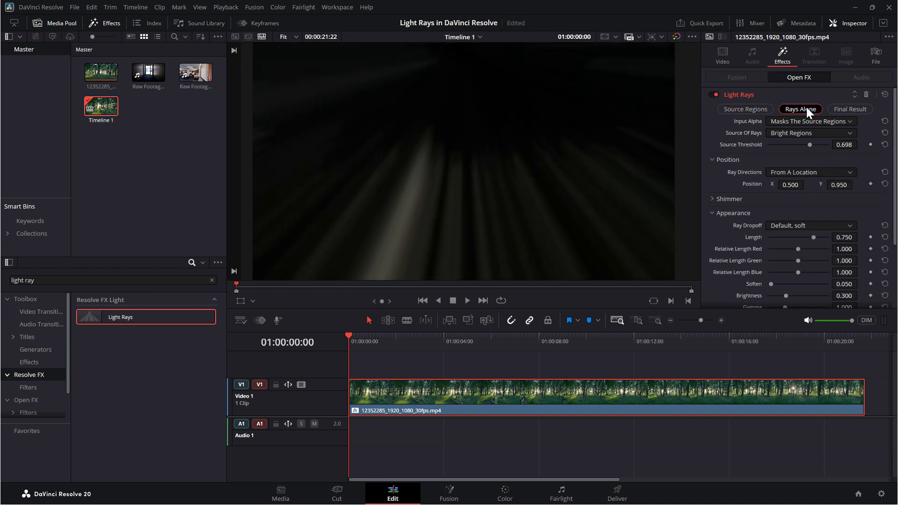
{"action": "left_click", "coordinate": [850, 109]}
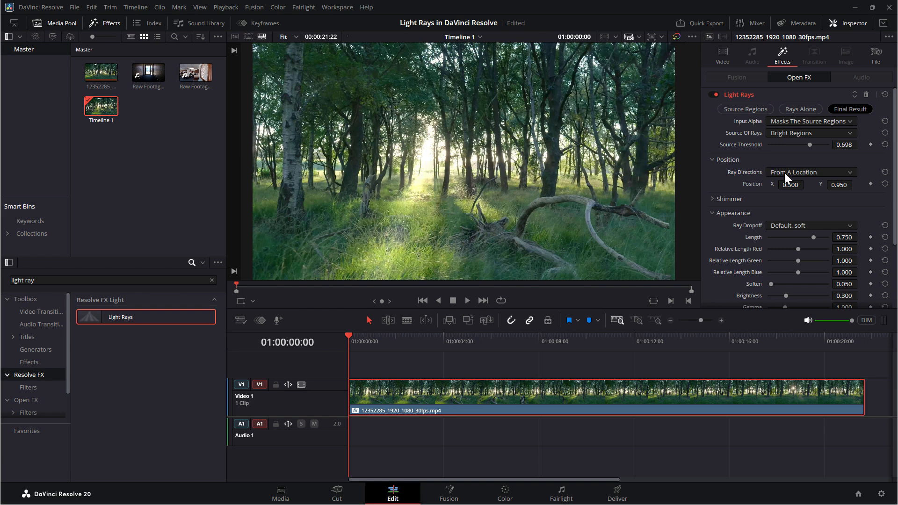
{"action": "left_click_drag", "start_coordinate": [791, 184], "coordinate": [746, 185]}
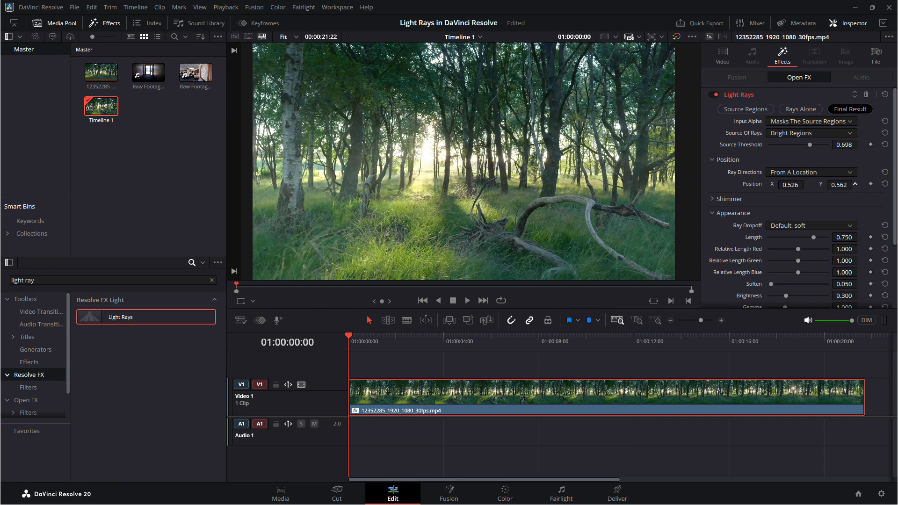
Try the At An Angle ray direction with an angle of about -76.7, and return to From A Location
{"action": "left_click", "coordinate": [789, 173]}
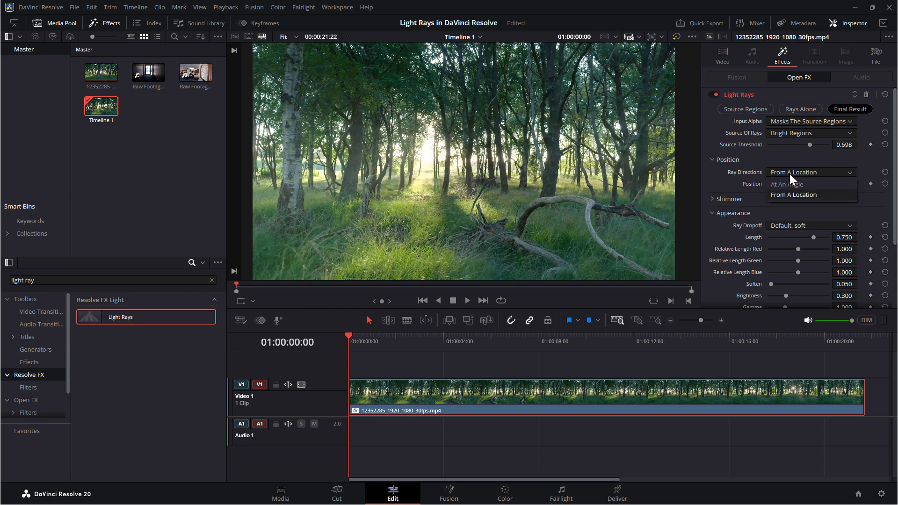
{"action": "left_click", "coordinate": [791, 186]}
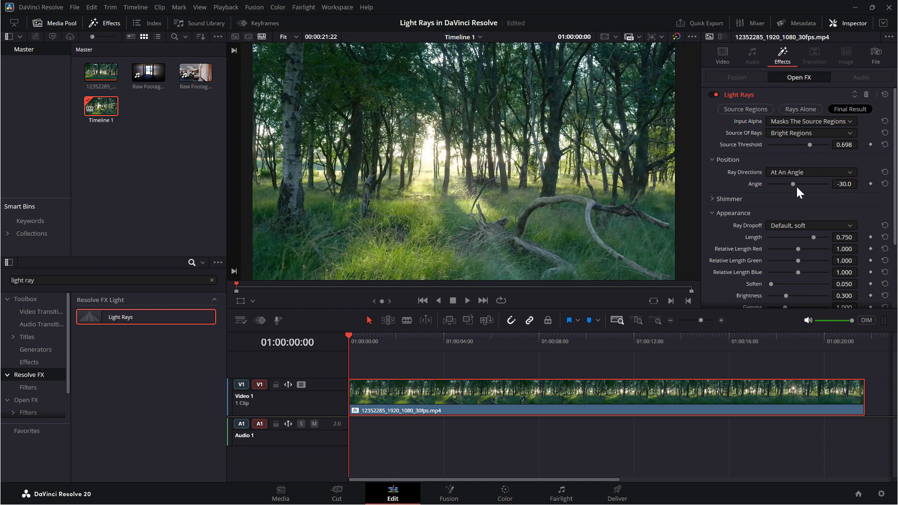
{"action": "mouse_move", "coordinate": [793, 184]}
{"action": "left_mouse_down"}
{"action": "mouse_move", "coordinate": [831, 178]}
{"action": "mouse_move", "coordinate": [779, 182]}
{"action": "left_mouse_up"}
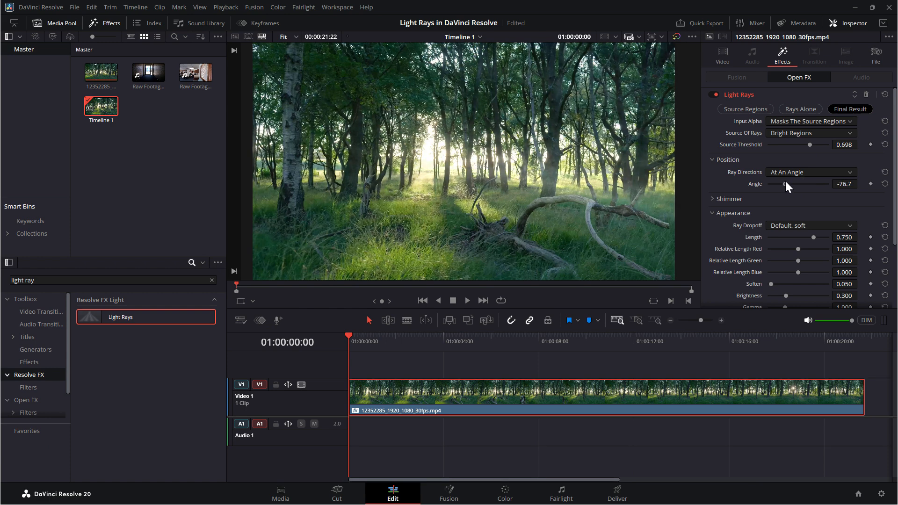
{"action": "left_click", "coordinate": [791, 171]}
{"action": "left_click", "coordinate": [795, 195]}
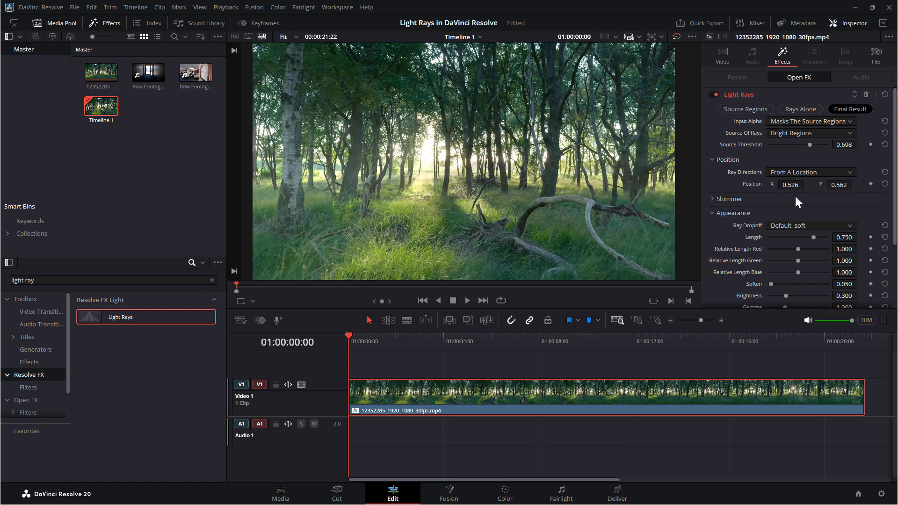
Set the rays' Length to 0.620, Brightness to 0.527 and Soften to 0.085, saving the project along the way
{"action": "scroll", "coordinate": [762, 194], "scroll_direction": "down", "scroll_amount": 2}
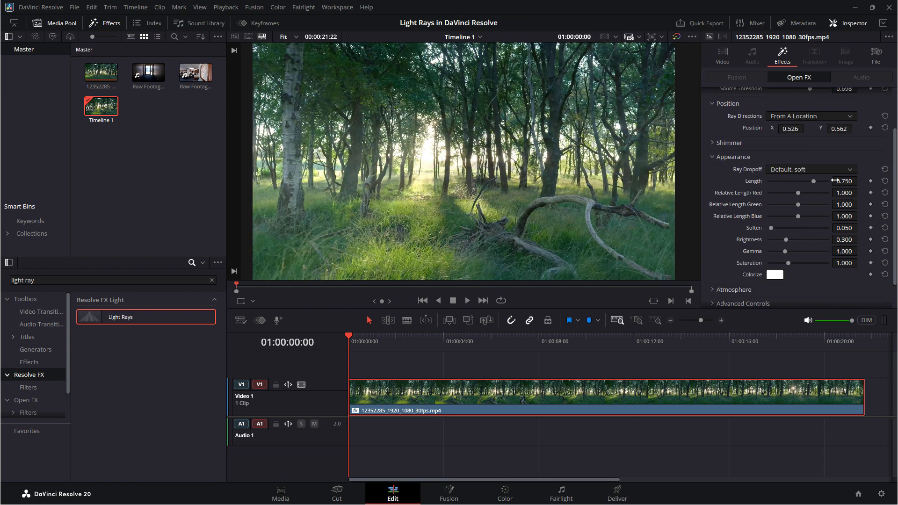
{"action": "mouse_move", "coordinate": [814, 181]}
{"action": "left_mouse_down"}
{"action": "mouse_move", "coordinate": [754, 182]}
{"action": "mouse_move", "coordinate": [806, 182]}
{"action": "left_mouse_up"}
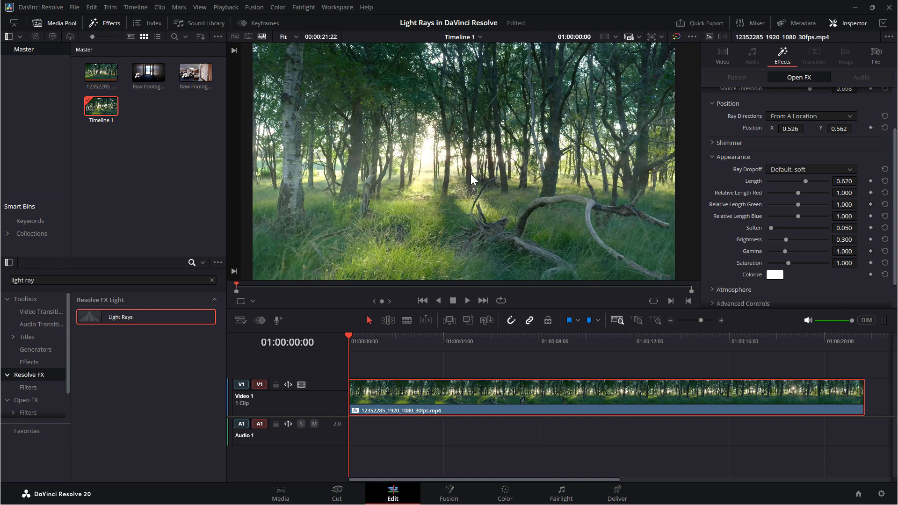
{"action": "key", "text": "ctrl+s"}
{"action": "mouse_move", "coordinate": [787, 239]}
{"action": "left_mouse_down"}
{"action": "mouse_move", "coordinate": [801, 238]}
{"action": "mouse_move", "coordinate": [774, 228]}
{"action": "left_mouse_up"}
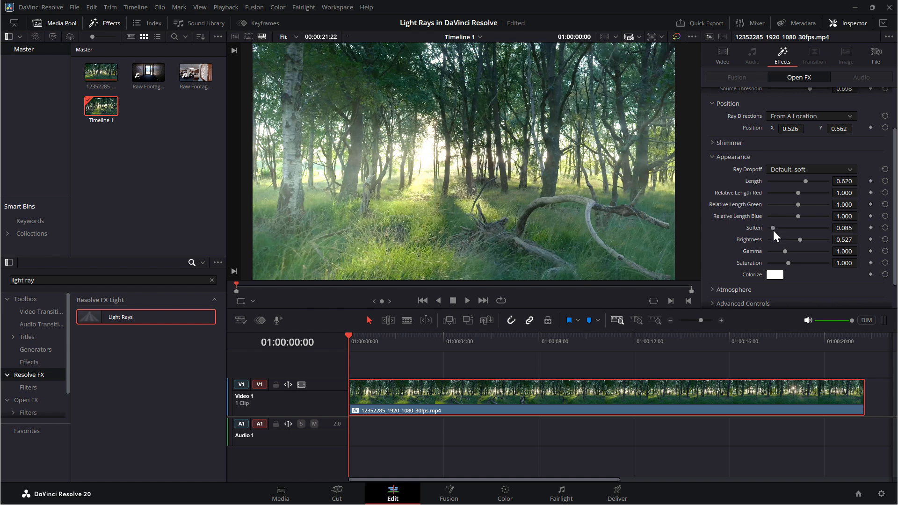
Set the Colorize colour of the light rays to a pale yellow
{"action": "scroll", "coordinate": [770, 241], "scroll_direction": "down", "scroll_amount": 2}
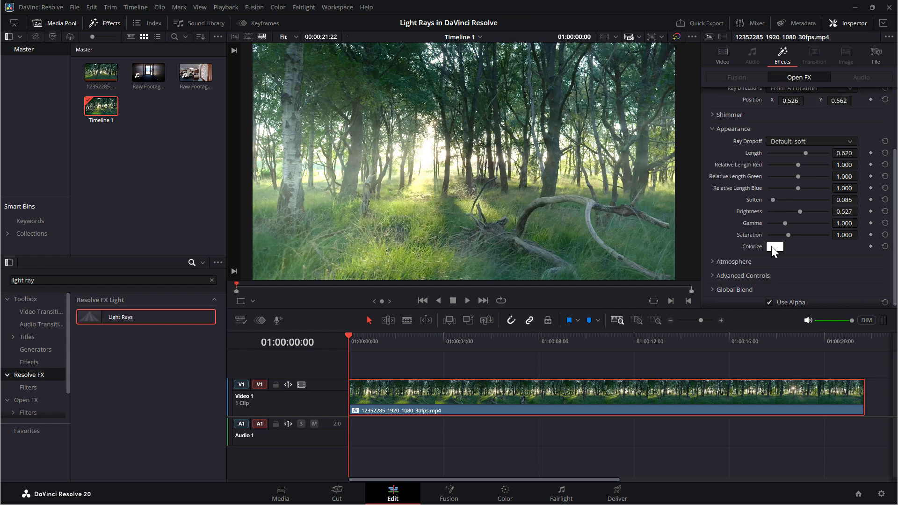
{"action": "left_click", "coordinate": [774, 247]}
{"action": "left_click_drag", "start_coordinate": [503, 133], "coordinate": [334, 188]}
{"action": "left_click", "coordinate": [335, 261]}
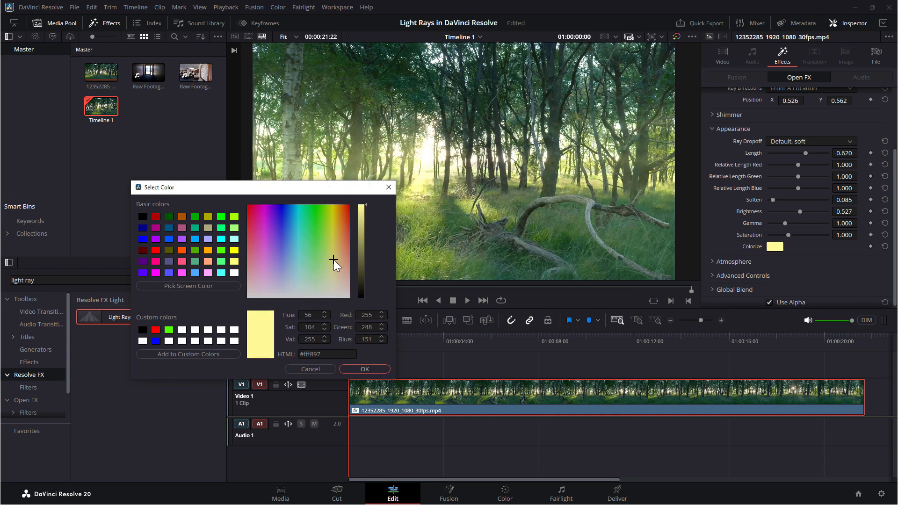
{"action": "left_click", "coordinate": [342, 247]}
{"action": "mouse_move", "coordinate": [343, 248]}
{"action": "left_mouse_down"}
{"action": "mouse_move", "coordinate": [316, 246]}
{"action": "mouse_move", "coordinate": [347, 251]}
{"action": "mouse_move", "coordinate": [341, 262]}
{"action": "mouse_move", "coordinate": [295, 219]}
{"action": "mouse_move", "coordinate": [247, 226]}
{"action": "mouse_move", "coordinate": [342, 257]}
{"action": "mouse_move", "coordinate": [332, 258]}
{"action": "left_mouse_up"}
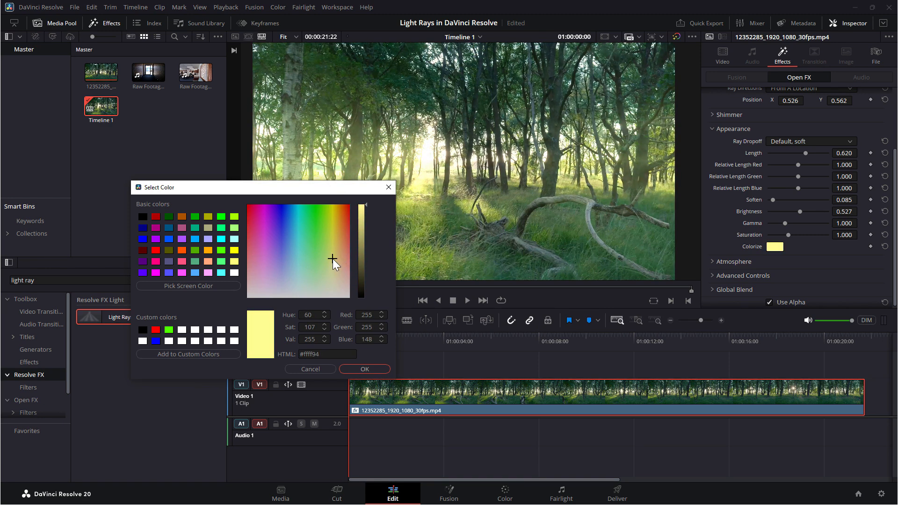
{"action": "left_click", "coordinate": [367, 371]}
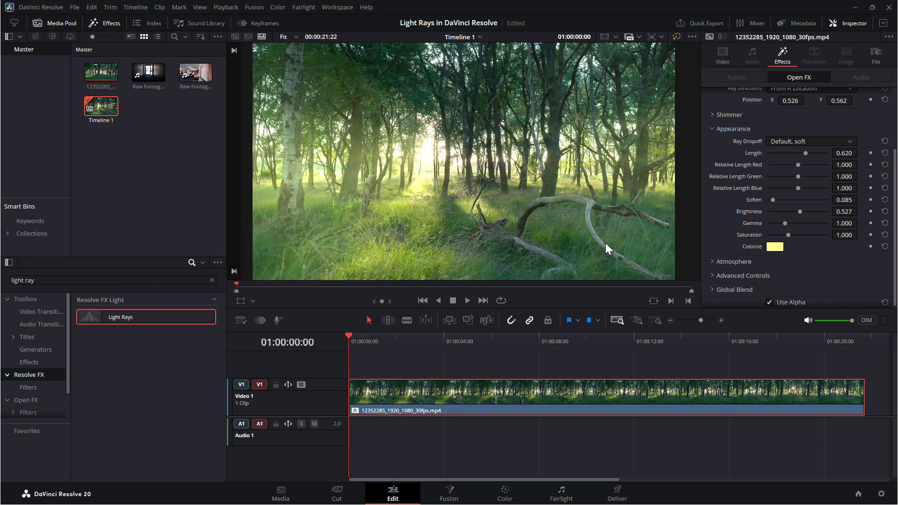
Try adding atmosphere to the light rays, and turn it off again
{"action": "scroll", "coordinate": [728, 233], "scroll_direction": "down", "scroll_amount": 1}
{"action": "left_click", "coordinate": [713, 259]}
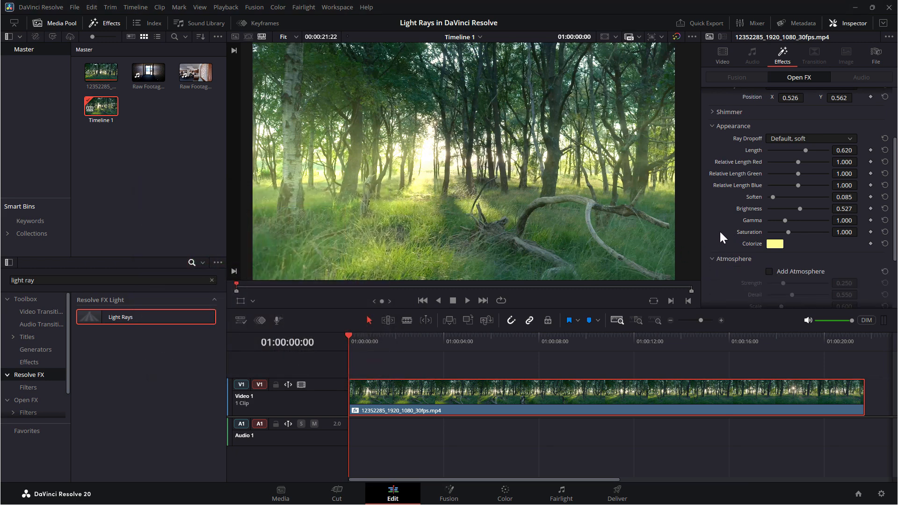
{"action": "scroll", "coordinate": [730, 225], "scroll_direction": "down", "scroll_amount": 2}
{"action": "left_click", "coordinate": [769, 215]}
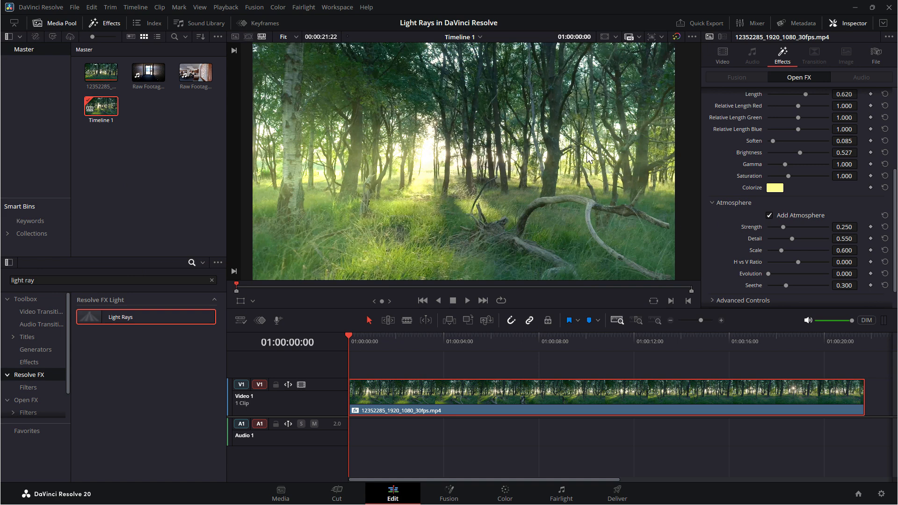
{"action": "left_click", "coordinate": [769, 217]}
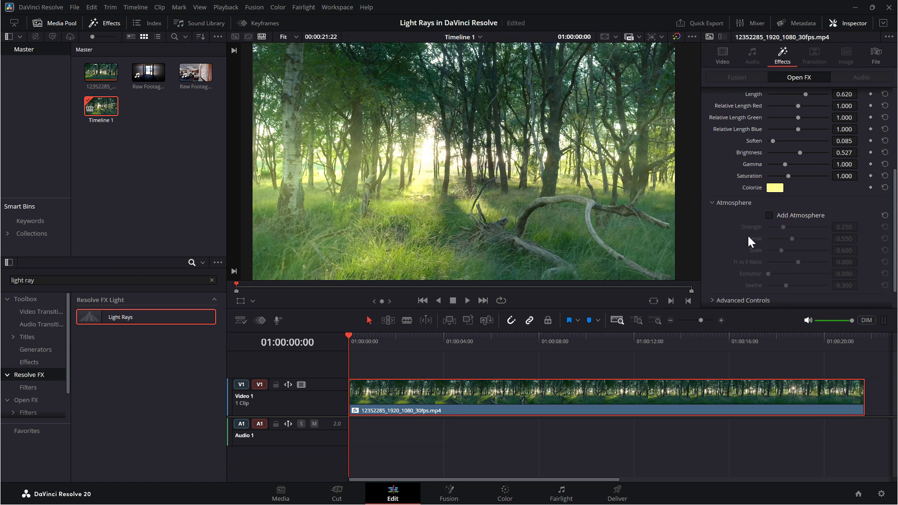
Set the Composite Type in the Light Rays advanced controls to Screen, and collapse that section
{"action": "scroll", "coordinate": [734, 231], "scroll_direction": "down", "scroll_amount": 1}
{"action": "left_click", "coordinate": [712, 275]}
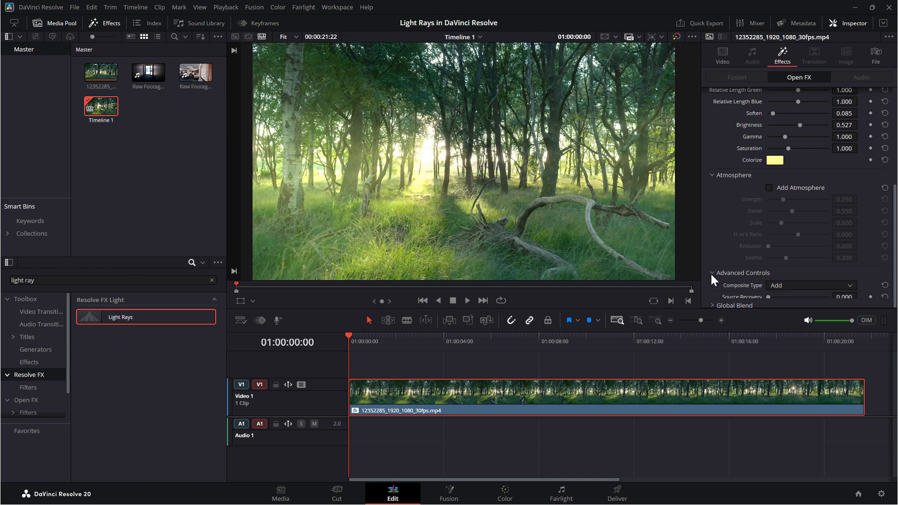
{"action": "scroll", "coordinate": [732, 234], "scroll_direction": "down", "scroll_amount": 1}
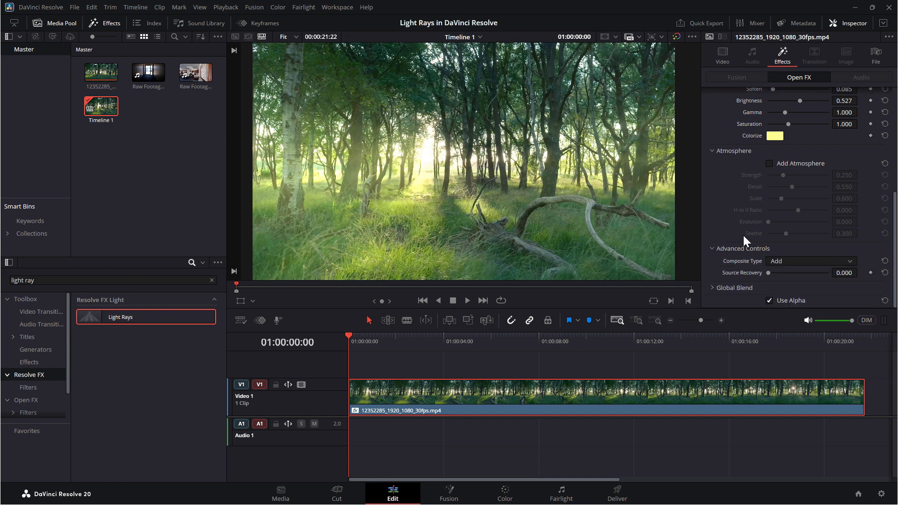
{"action": "left_click", "coordinate": [784, 262]}
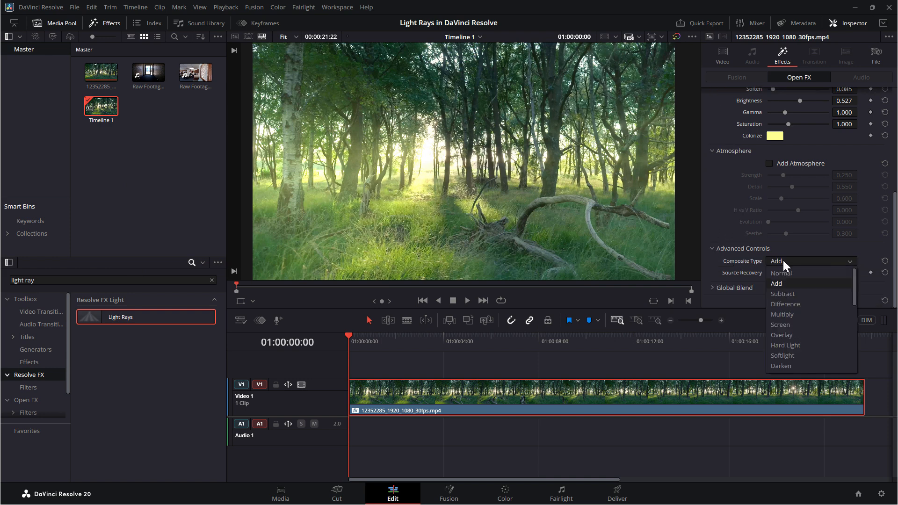
{"action": "left_click", "coordinate": [788, 325]}
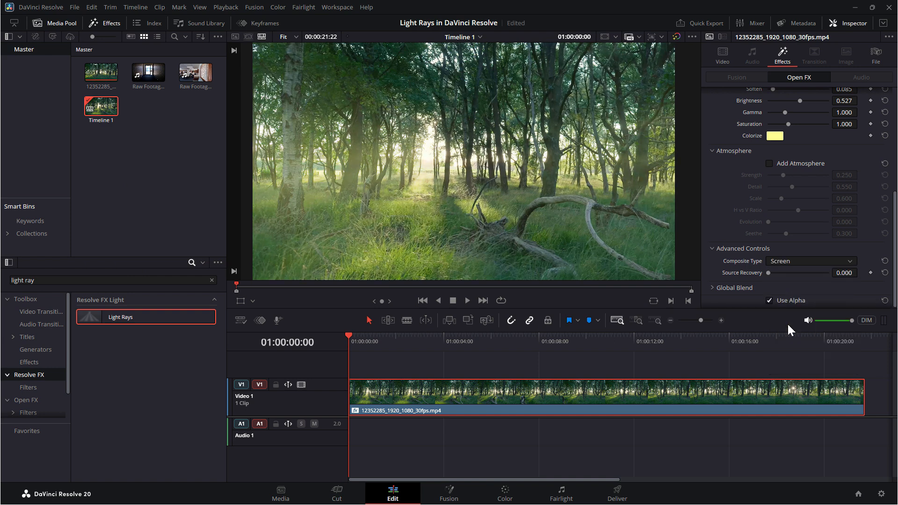
{"action": "left_click", "coordinate": [714, 249]}
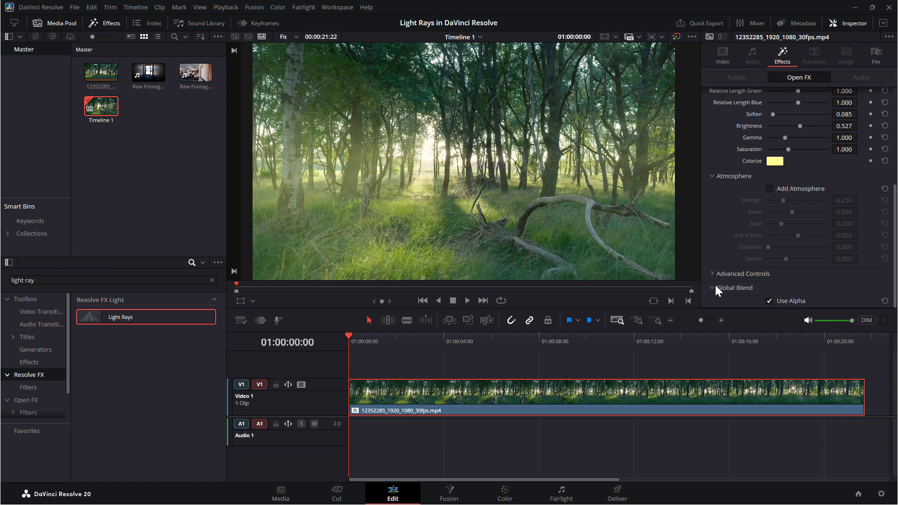
Inspect the Global Blend settings, and play the forest clip for a few seconds to review the light rays
{"action": "left_click", "coordinate": [715, 285]}
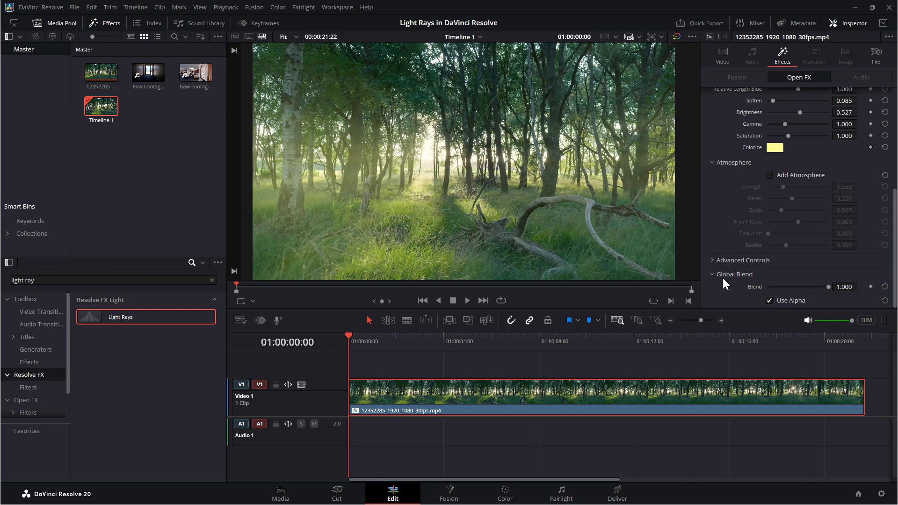
{"action": "left_click", "coordinate": [713, 274]}
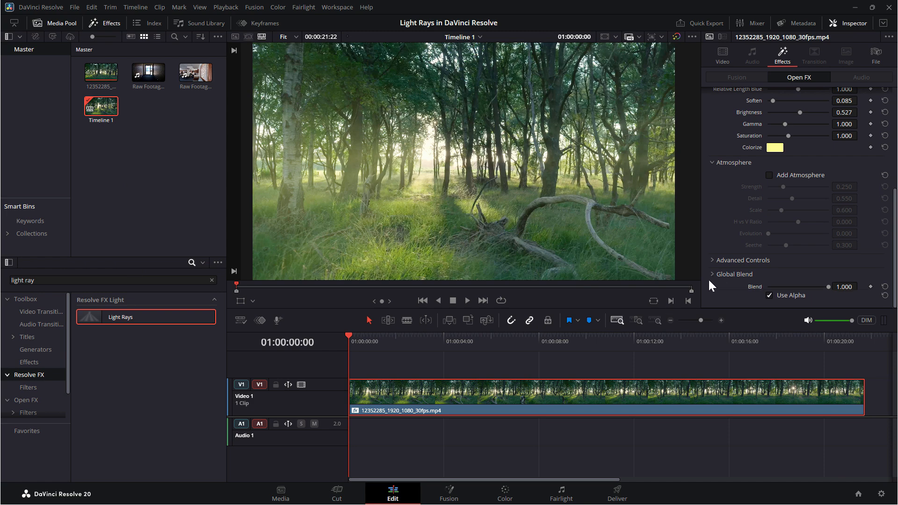
{"action": "left_click", "coordinate": [466, 303]}
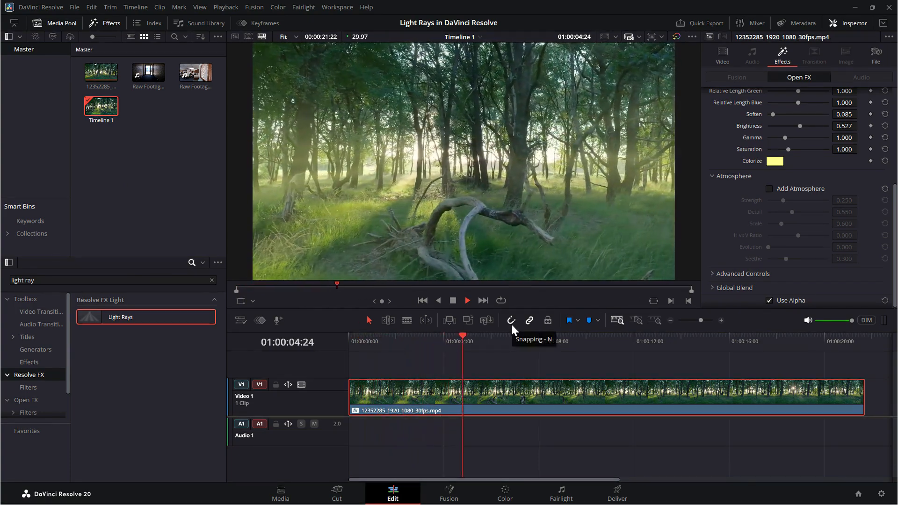
{"action": "left_click", "coordinate": [451, 299]}
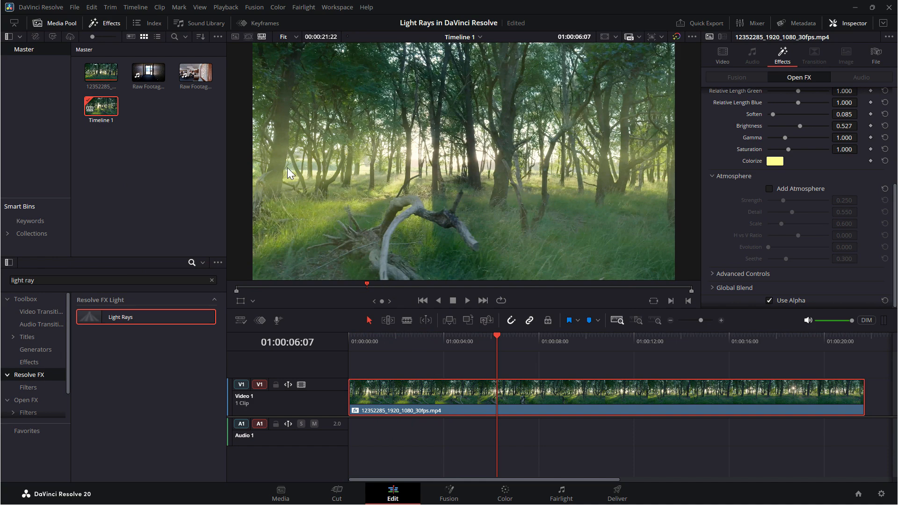
Add Raw Footage 1.mp4 to the timeline directly after the forest clip
{"action": "left_click", "coordinate": [148, 71]}
{"action": "left_click_drag", "start_coordinate": [148, 71], "coordinate": [833, 403]}
{"action": "left_click", "coordinate": [802, 397]}
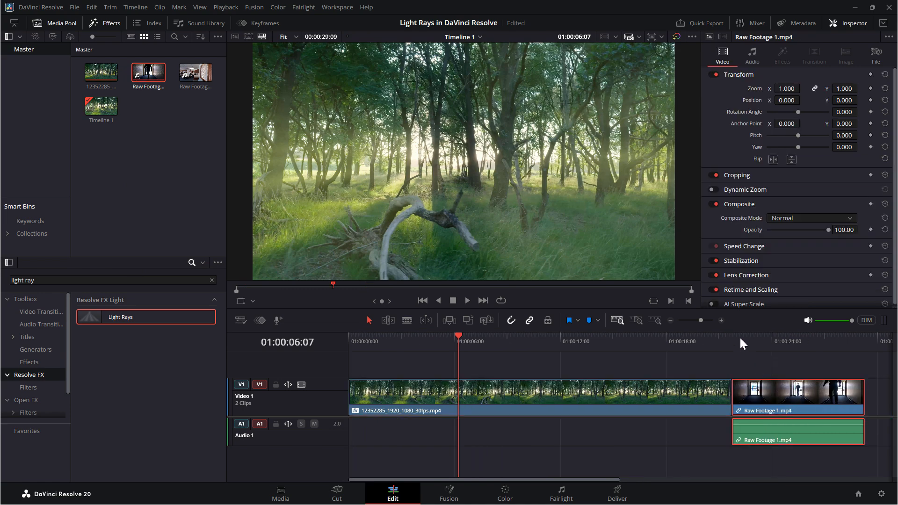
Move the playhead to 01:00:25:01 in the Raw Footage 1.mp4 clip, and open that clip on the Fusion page
{"action": "left_click_drag", "start_coordinate": [741, 337], "coordinate": [790, 342]}
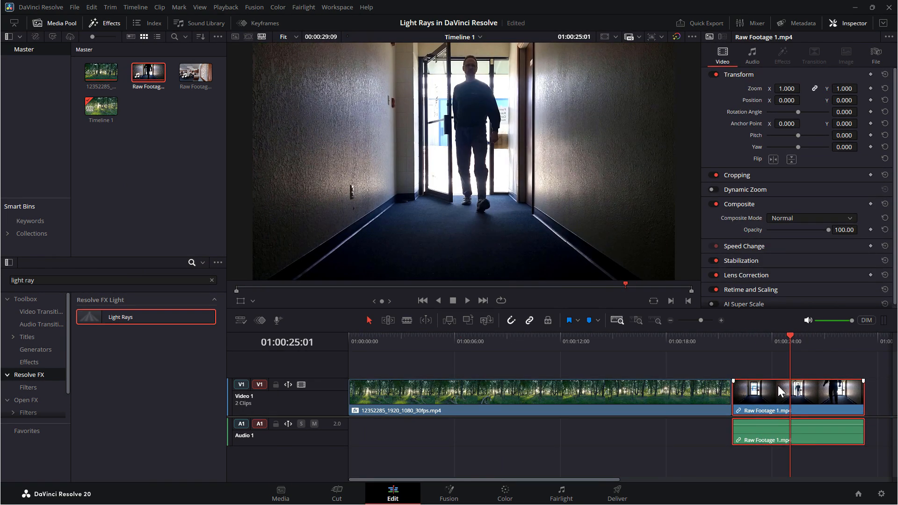
{"action": "left_click", "coordinate": [448, 495]}
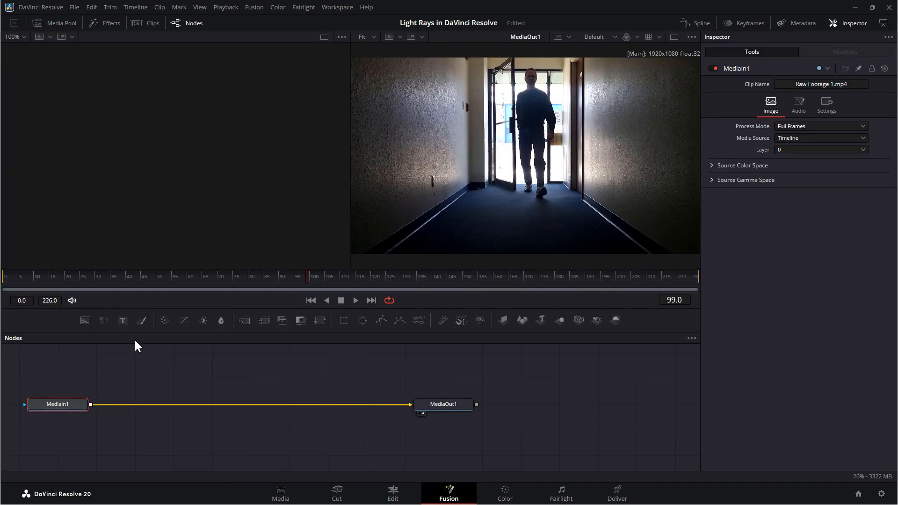
Add a Light Rays node between MediaIn1 and MediaOut1, and position it nearer to MediaIn1
{"action": "key", "text": "shift+space"}
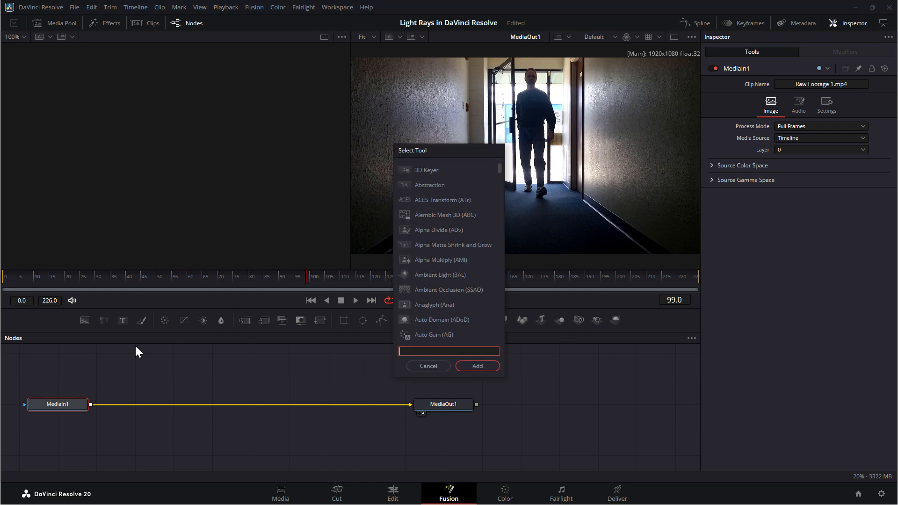
{"action": "type", "text": "light r"}
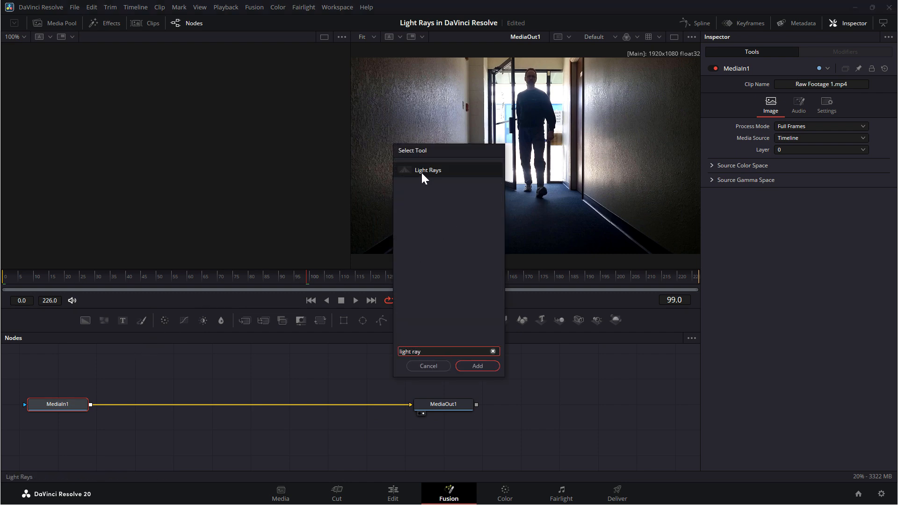
{"action": "type", "text": "ay"}
{"action": "left_click", "coordinate": [477, 366]}
{"action": "left_click_drag", "start_coordinate": [142, 408], "coordinate": [184, 407]}
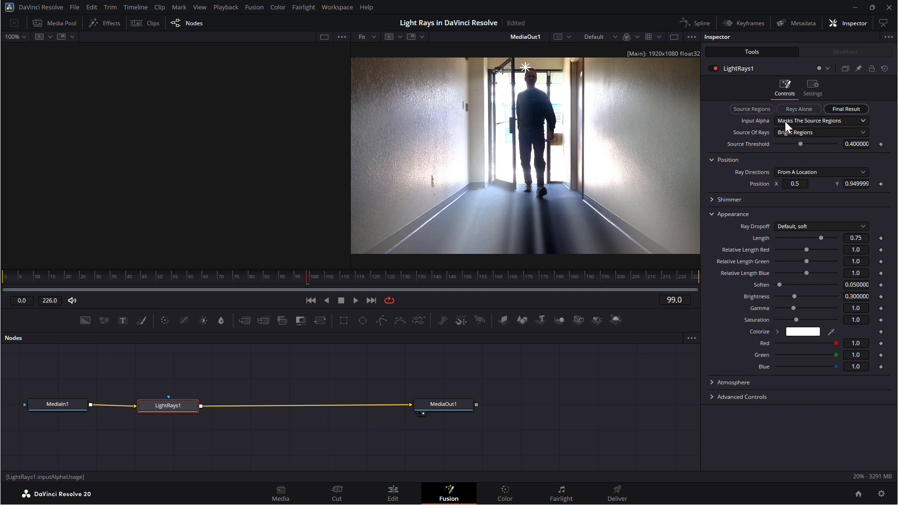
Raise the Light Rays Source Threshold to 0.575 while previewing the Source Regions, and return the output to Final Result
{"action": "left_click", "coordinate": [749, 109]}
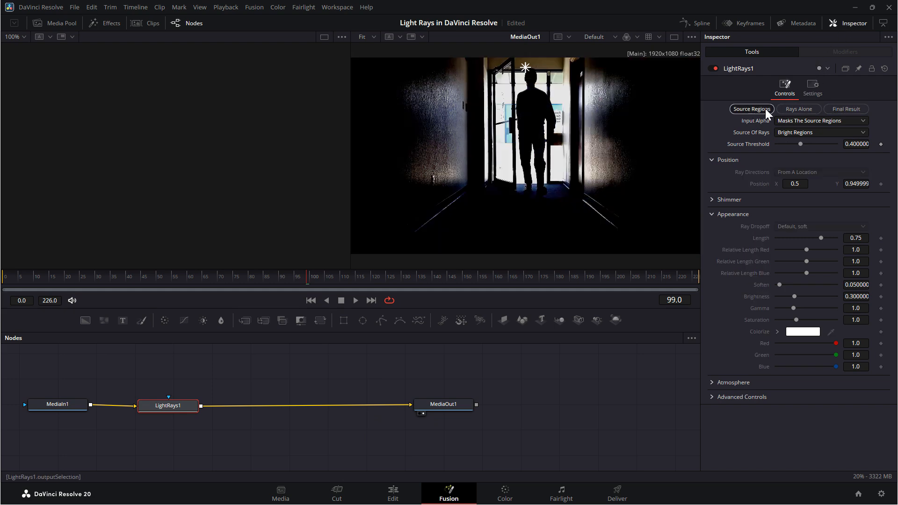
{"action": "left_click", "coordinate": [795, 110]}
{"action": "left_click", "coordinate": [846, 109]}
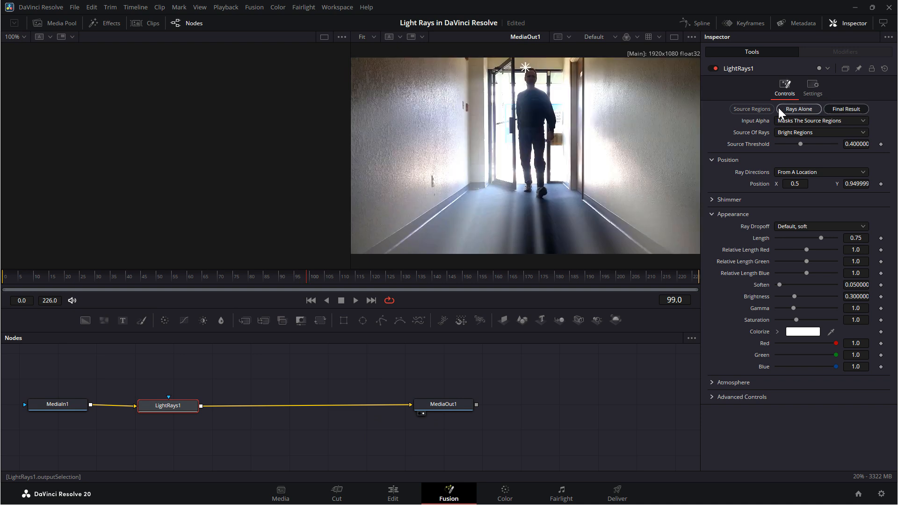
{"action": "left_click", "coordinate": [746, 111]}
{"action": "left_click_drag", "start_coordinate": [800, 144], "coordinate": [813, 149]}
{"action": "left_click", "coordinate": [846, 109]}
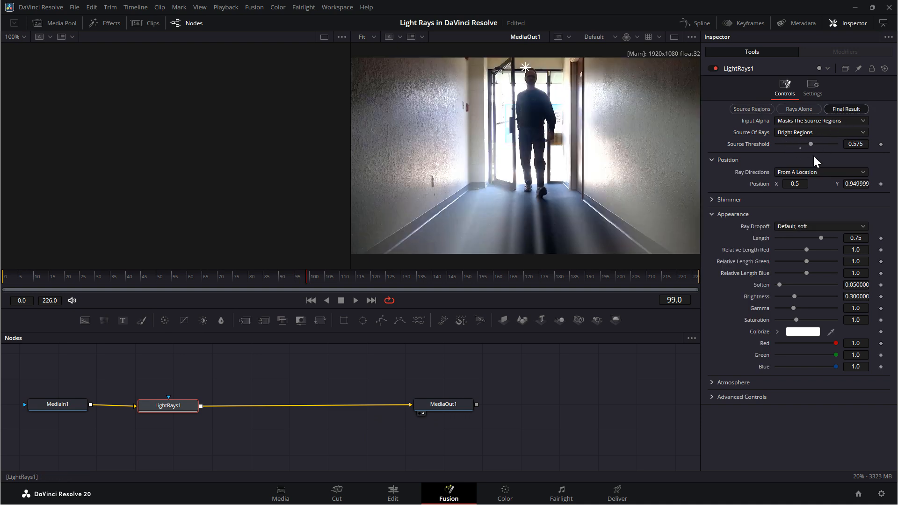
Try the At An Angle option for Ray Directions, and return it to From A Location
{"action": "left_click", "coordinate": [798, 173]}
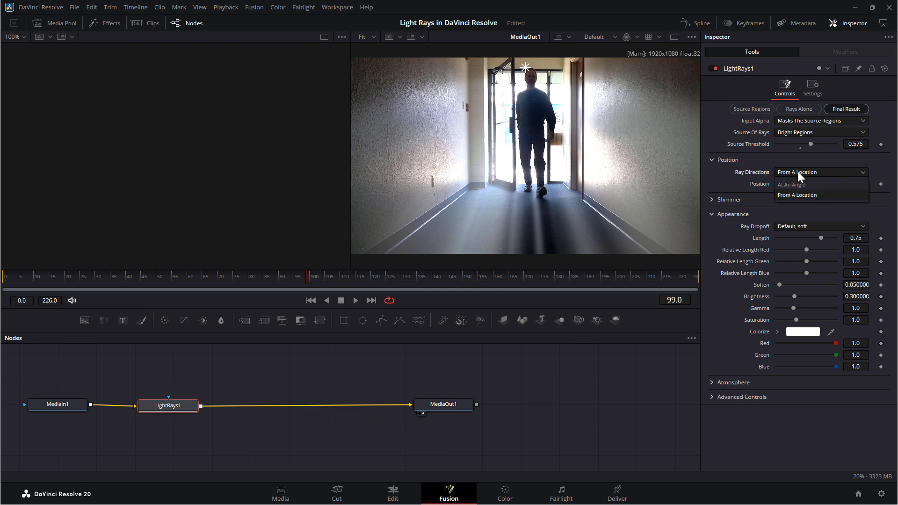
{"action": "left_click", "coordinate": [798, 186]}
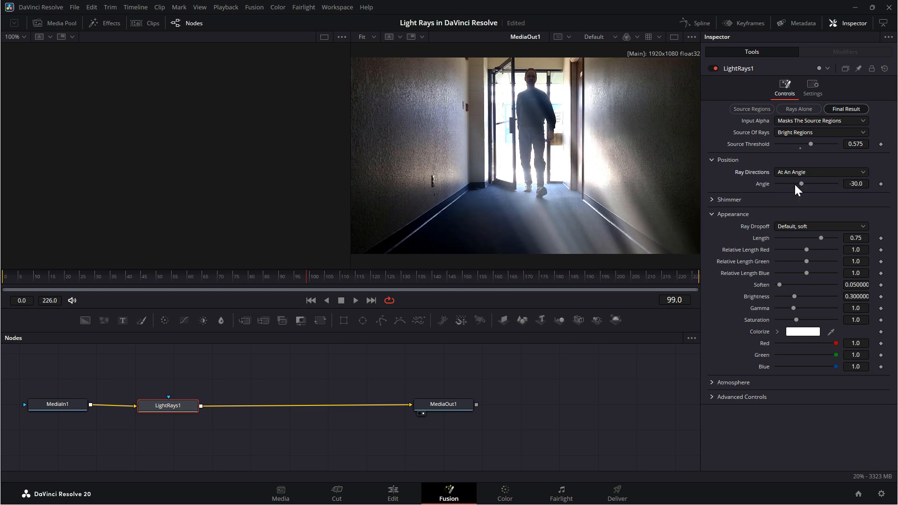
{"action": "left_click", "coordinate": [797, 176]}
{"action": "left_click", "coordinate": [798, 195]}
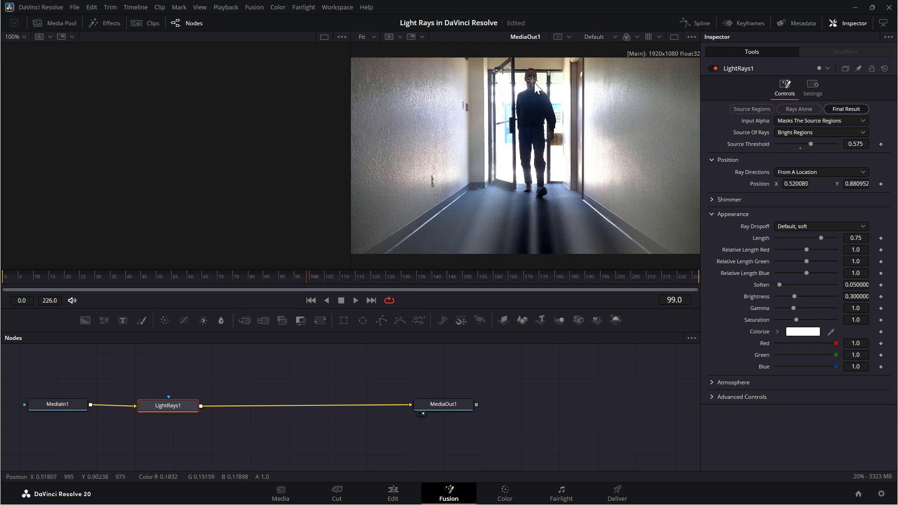
Place the ray origin on the walking man's torso at about X 0.517, Y 0.660, and play the clip to review the rays
{"action": "left_click_drag", "start_coordinate": [528, 71], "coordinate": [532, 126]}
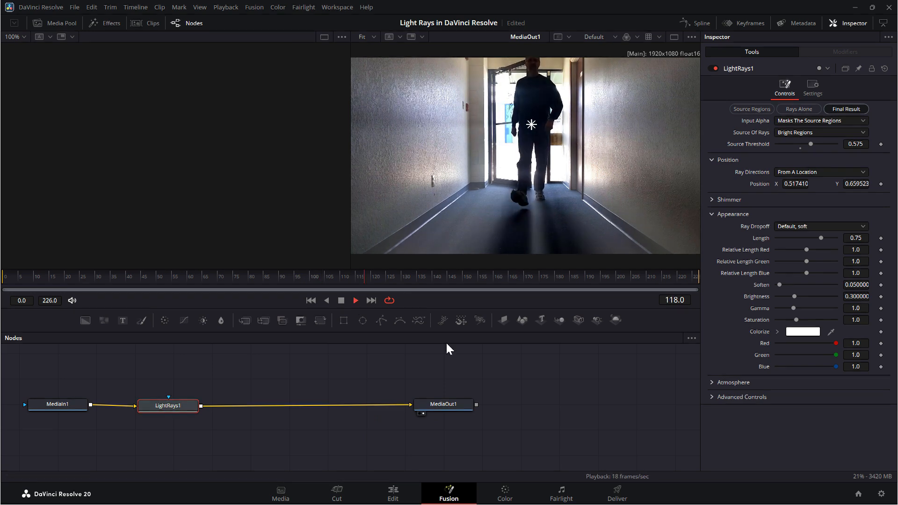
{"action": "left_click", "coordinate": [342, 301]}
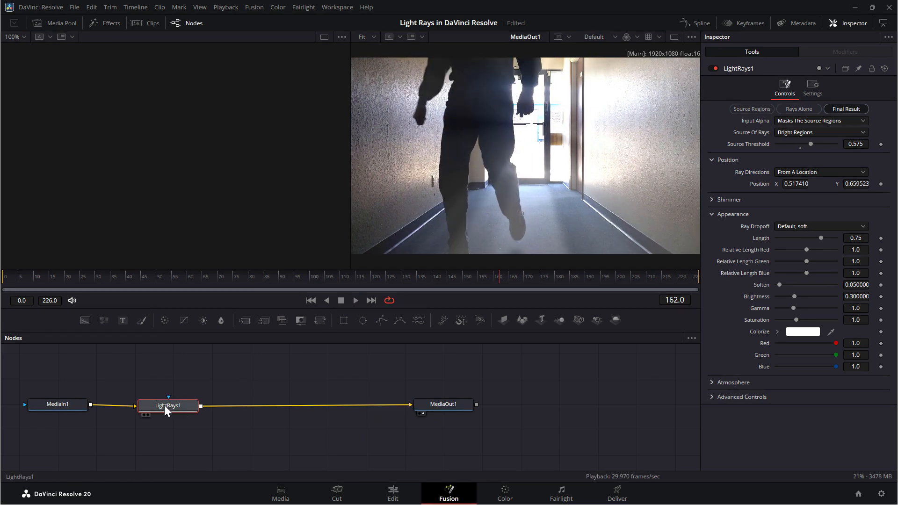
Shift the Light Rays node slightly below the line between MediaIn1 and MediaOut1, and check the clip on the Edit page before returning to Fusion
{"action": "left_click_drag", "start_coordinate": [168, 407], "coordinate": [187, 417]}
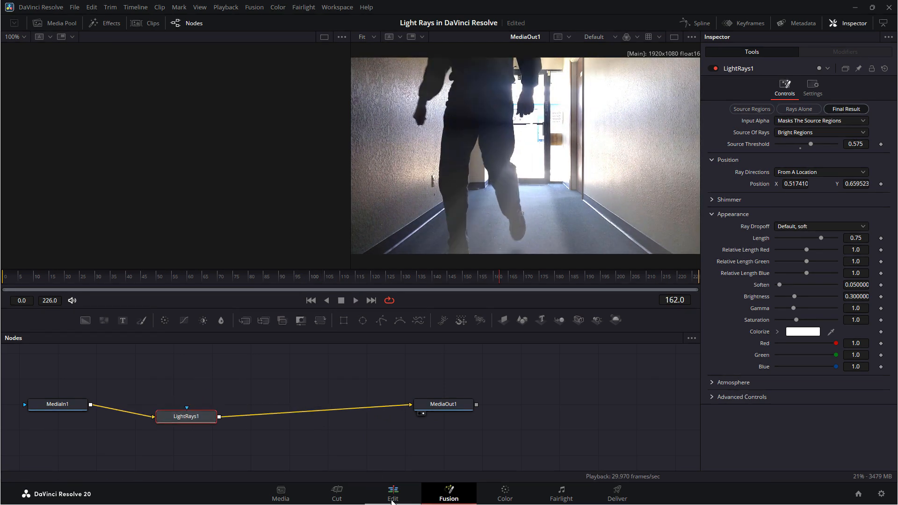
{"action": "left_click", "coordinate": [393, 501]}
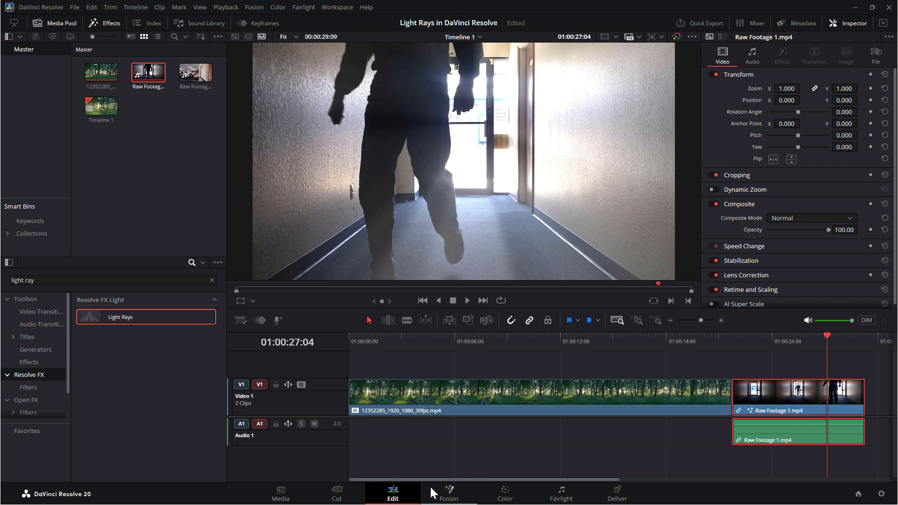
{"action": "left_click", "coordinate": [447, 497]}
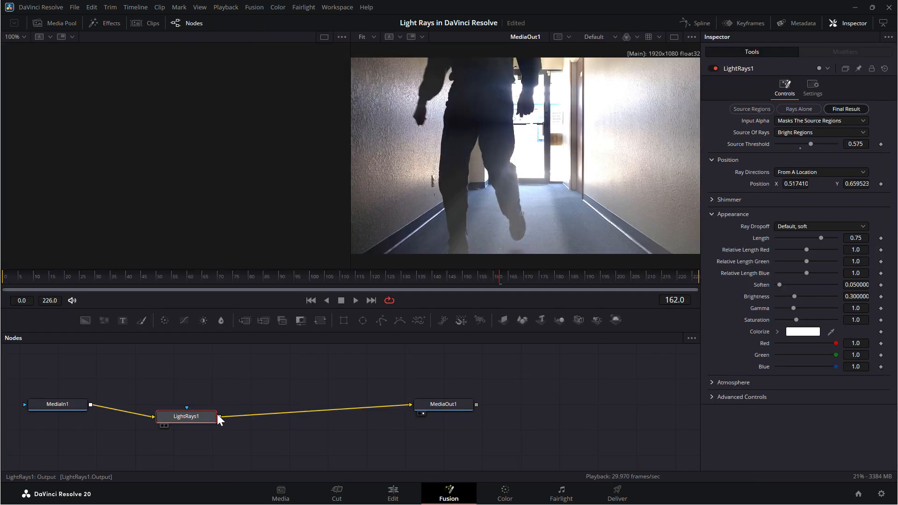